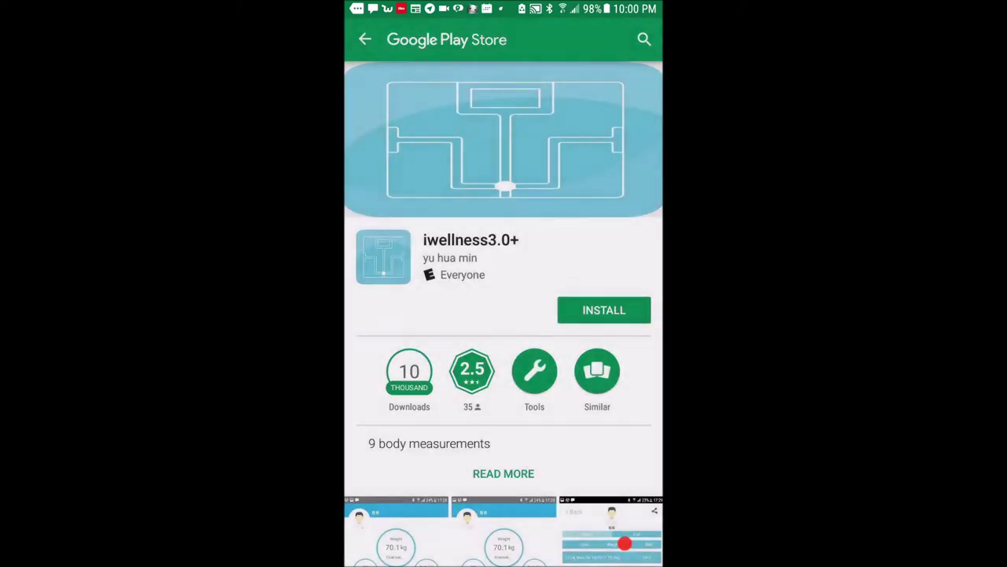
Install the iwellness3.0+ app from its Google Play Store page.
click(603, 310)
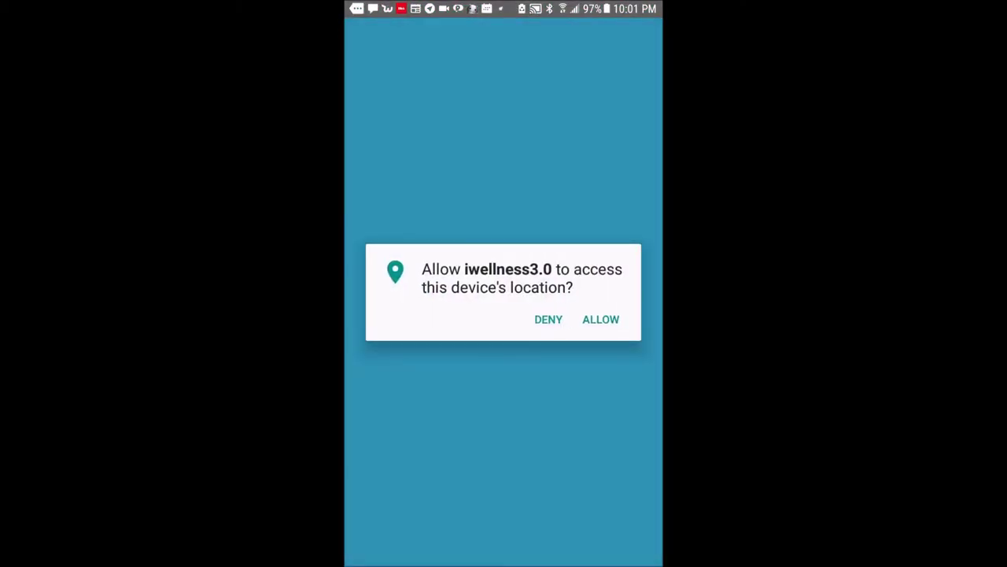
click(601, 318)
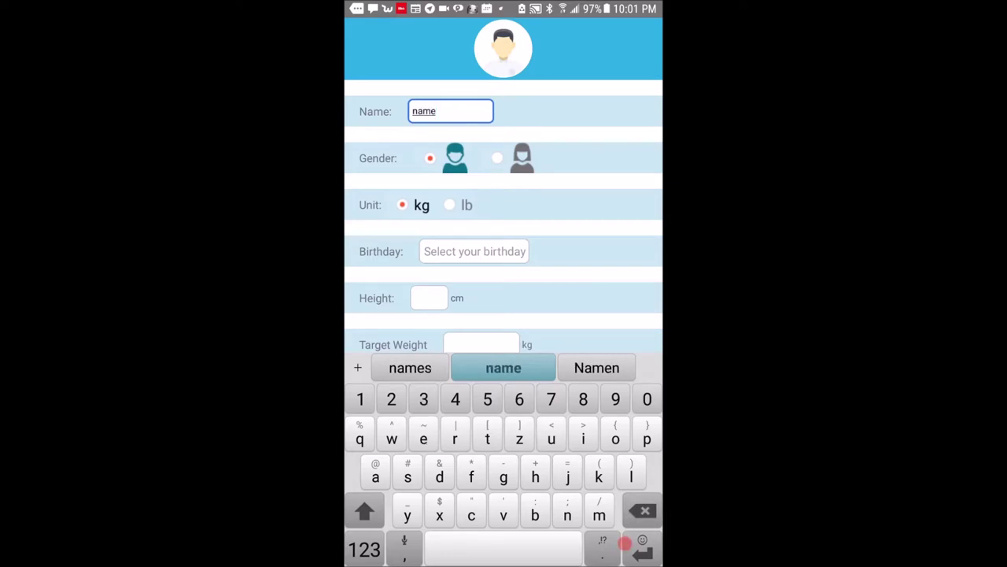
click(624, 543)
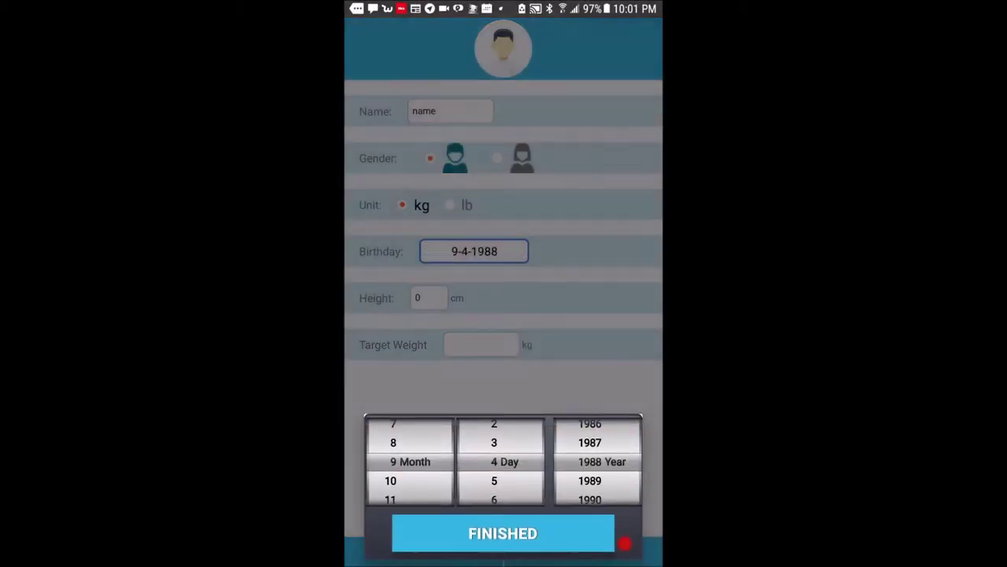
click(624, 543)
click(419, 305)
text(177)
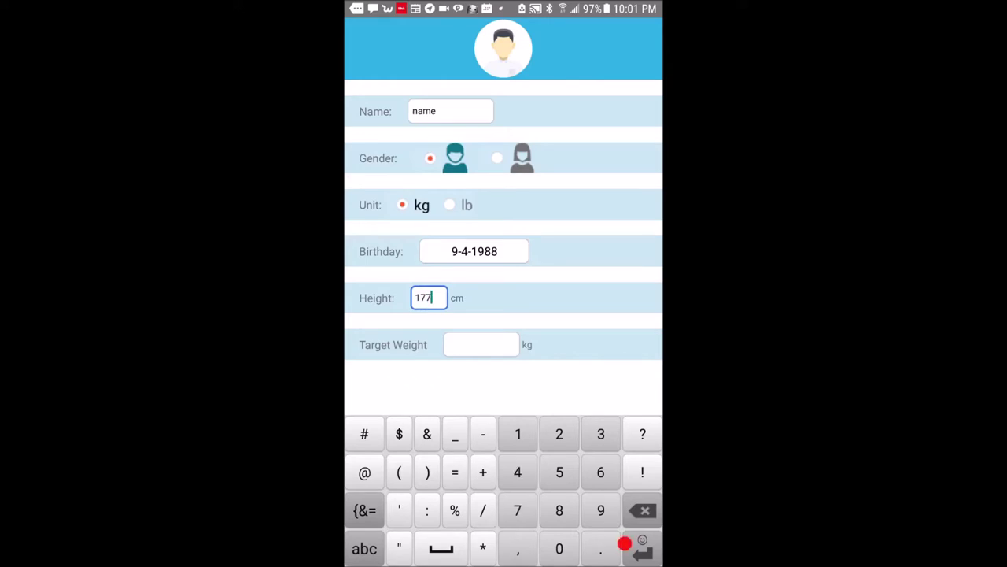
click(624, 543)
click(516, 343)
text(70)
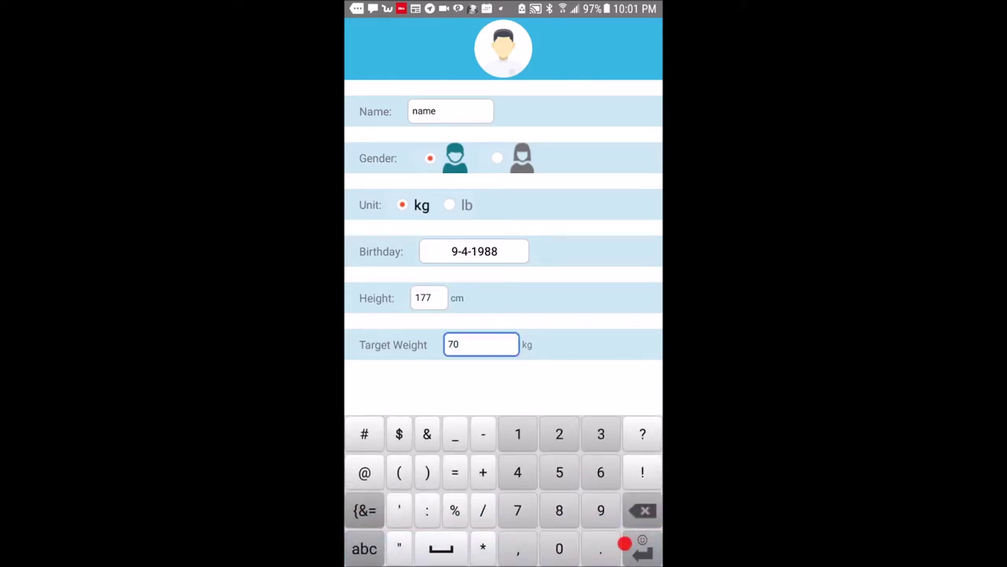
click(624, 543)
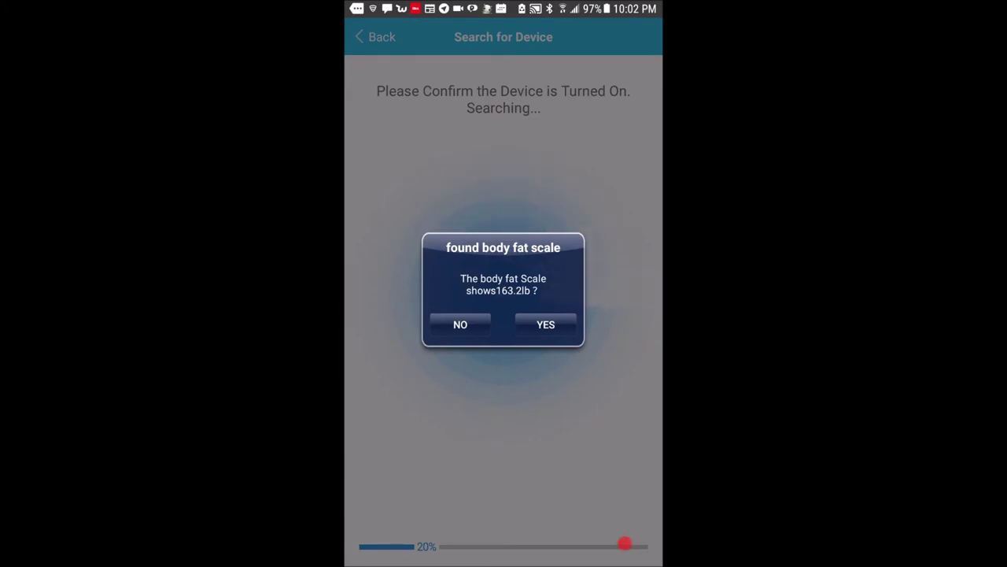
Confirm the found scale, save its 163.2 lb reading, and dismiss the history tip.
click(545, 324)
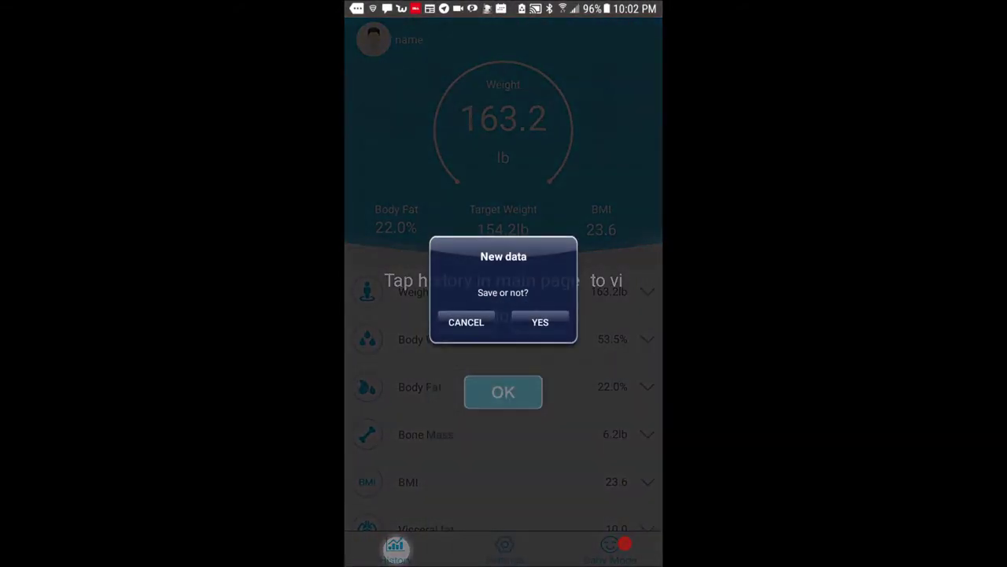
click(540, 322)
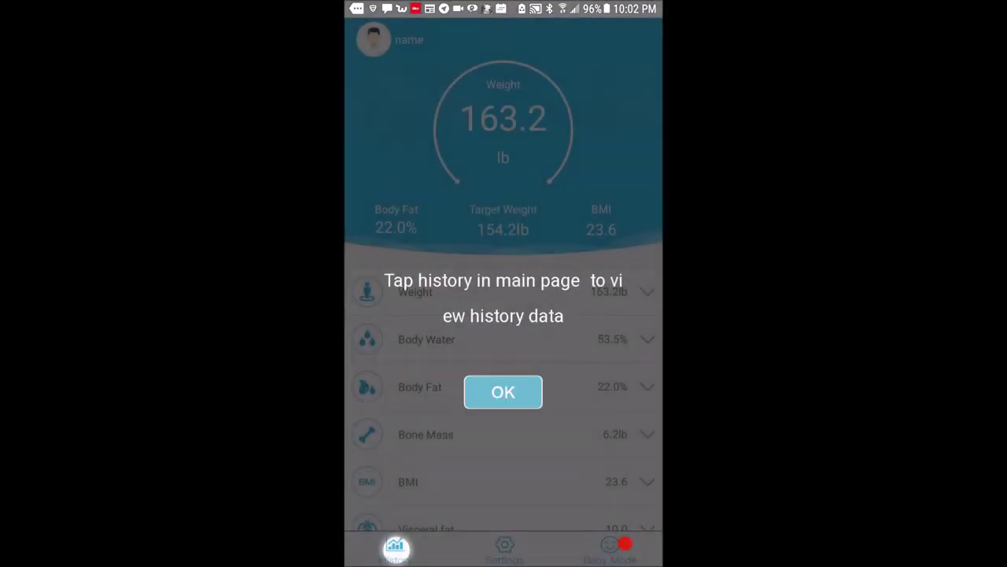
click(503, 392)
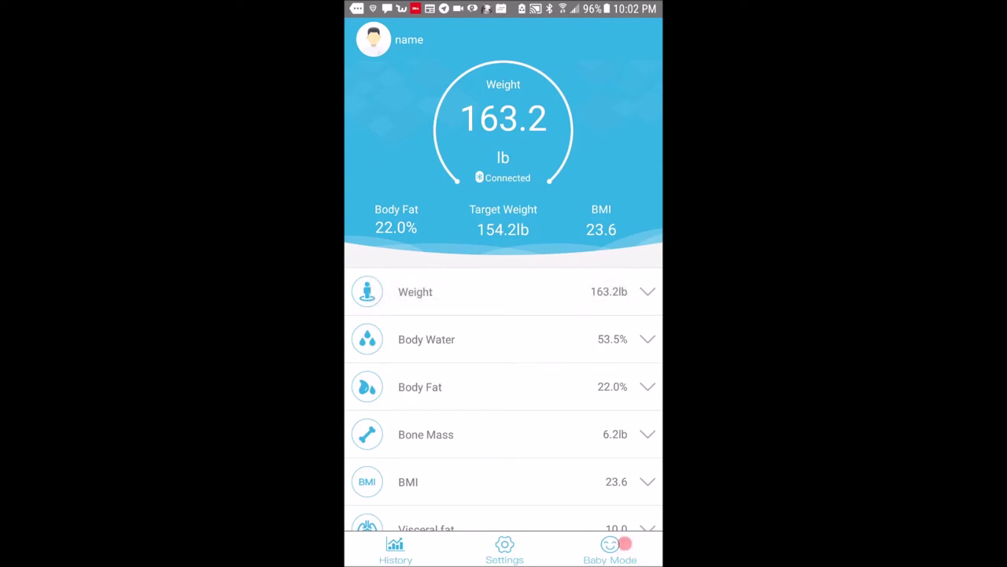
View the range and advice for Weight, Body Water and Bone Mass.
click(504, 292)
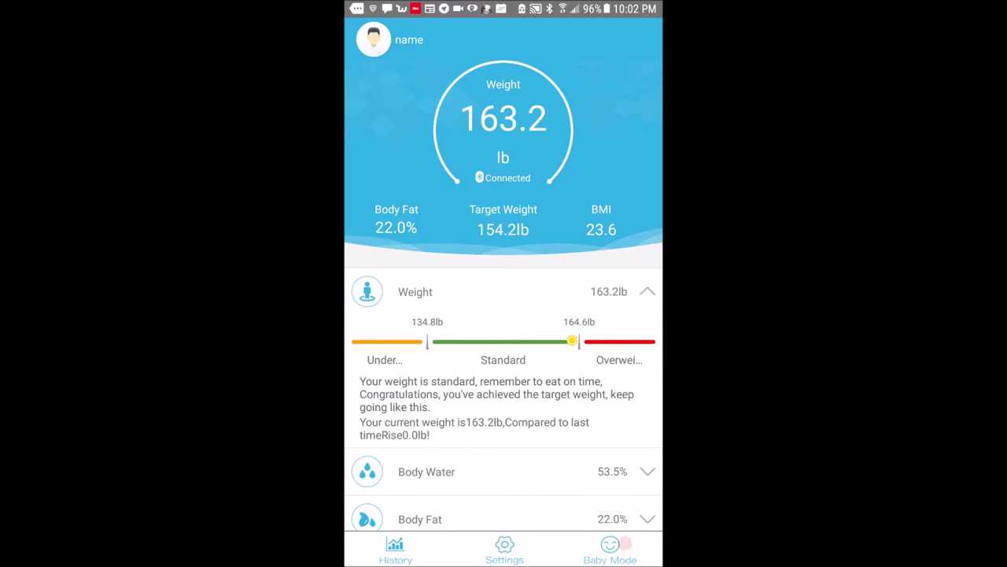
scroll(503, 295, down, 3)
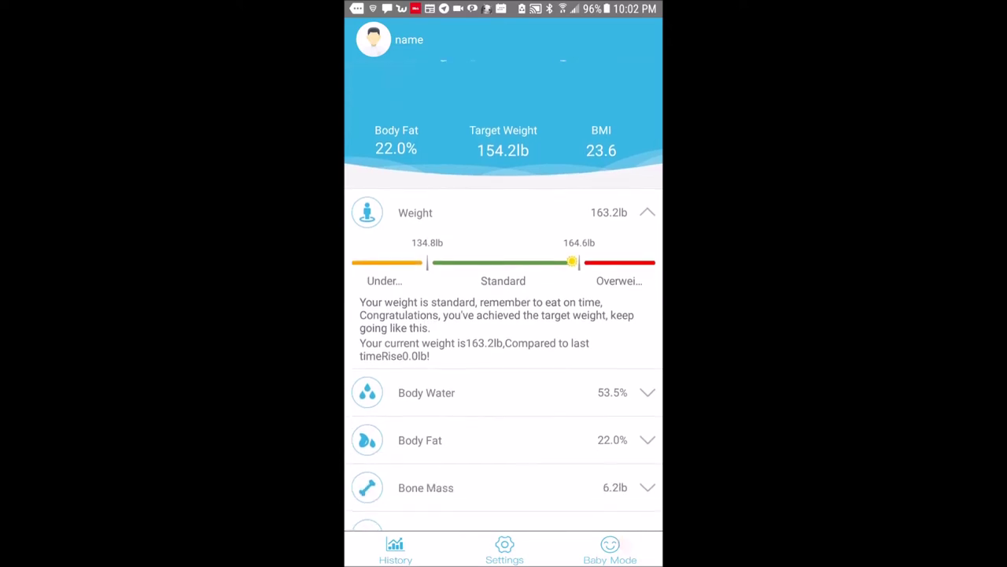
scroll(504, 354, down, 2)
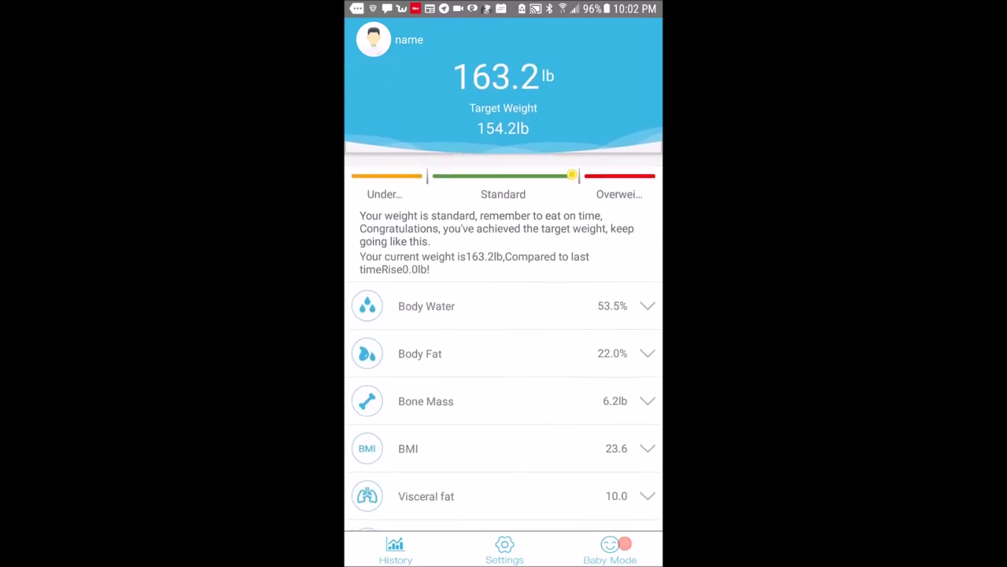
click(503, 371)
scroll(504, 314, up, 2)
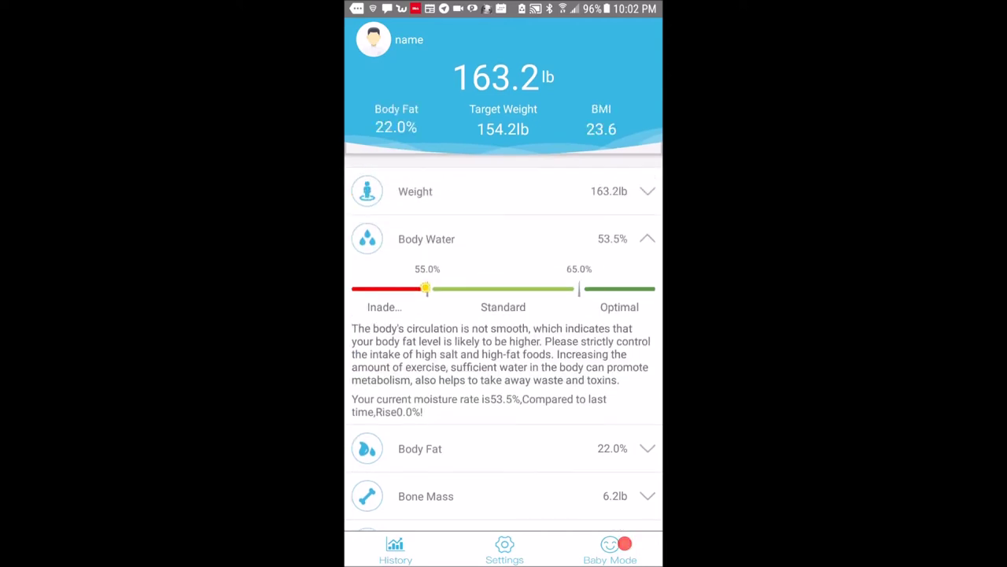
scroll(504, 315, down, 4)
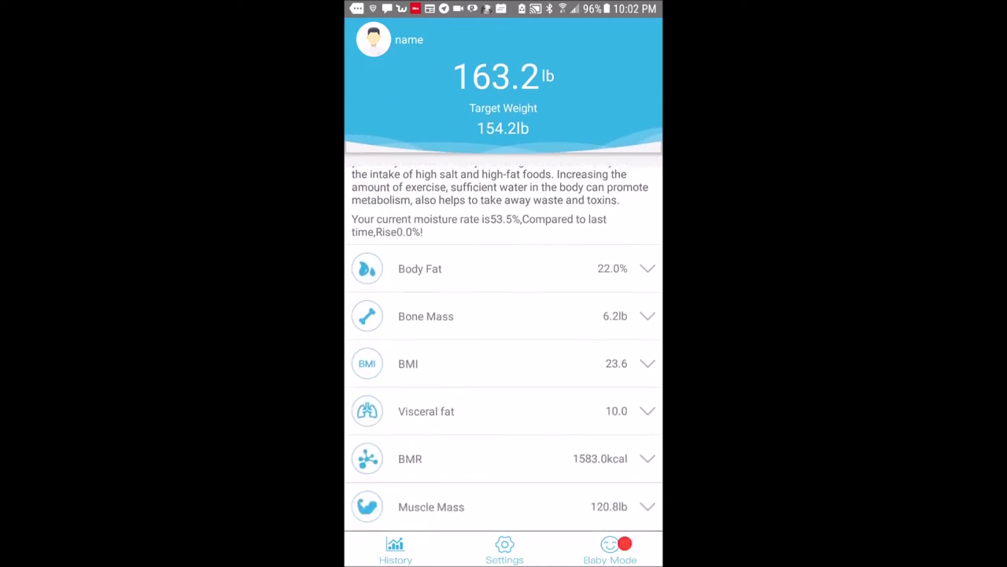
click(426, 318)
scroll(504, 315, up, 2)
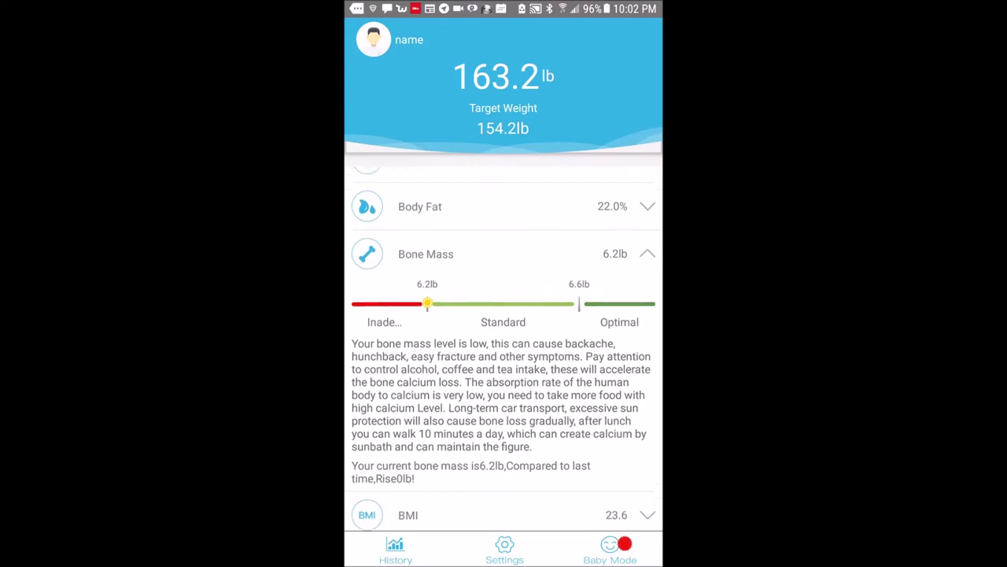
scroll(504, 315, down, 1)
scroll(504, 315, up, 2)
scroll(503, 315, up, 2)
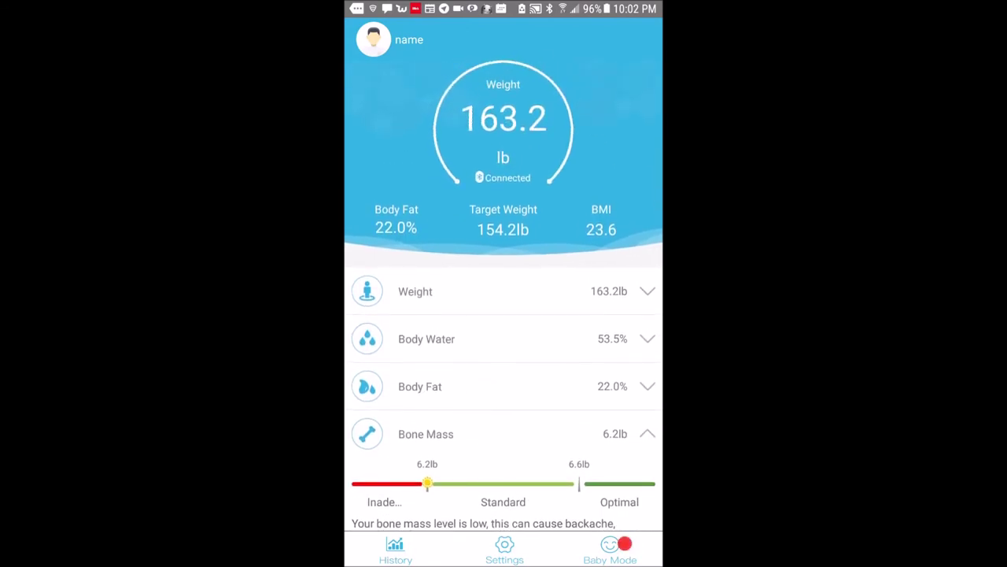
View the range and advice for Body Fat, Bone Mass, BMI, Visceral fat, BMR and Muscle Mass.
click(419, 386)
scroll(504, 354, down, 3)
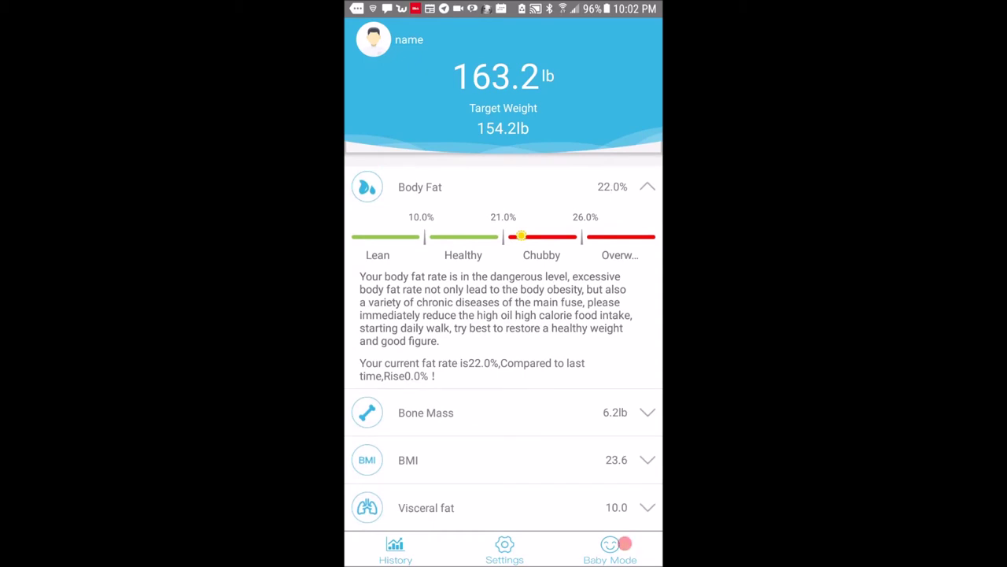
click(425, 412)
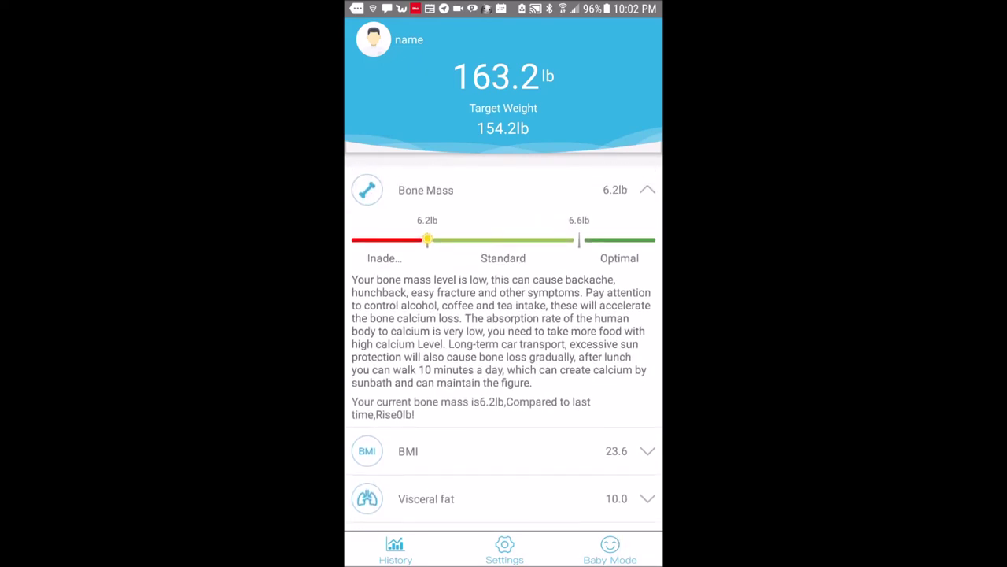
click(408, 445)
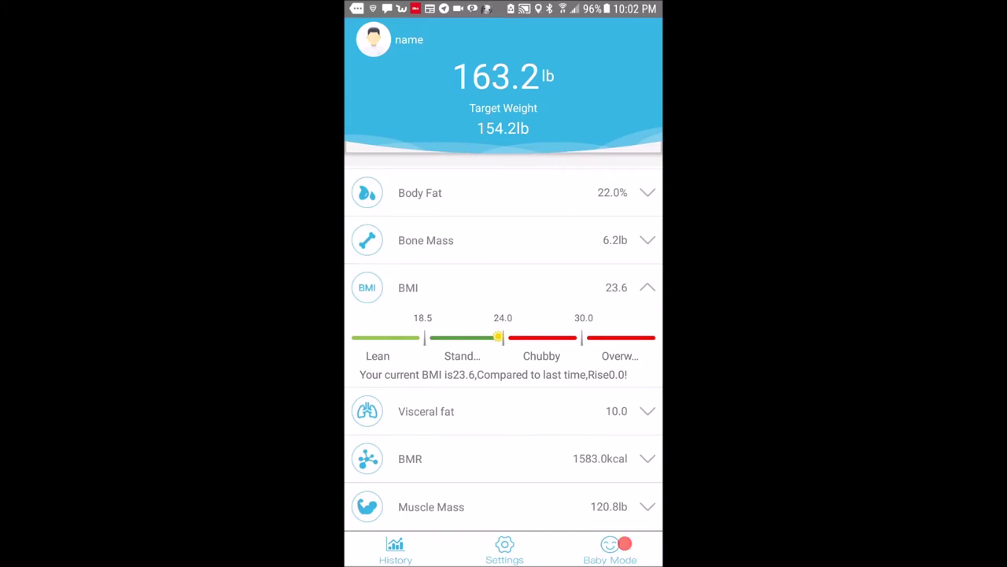
click(426, 411)
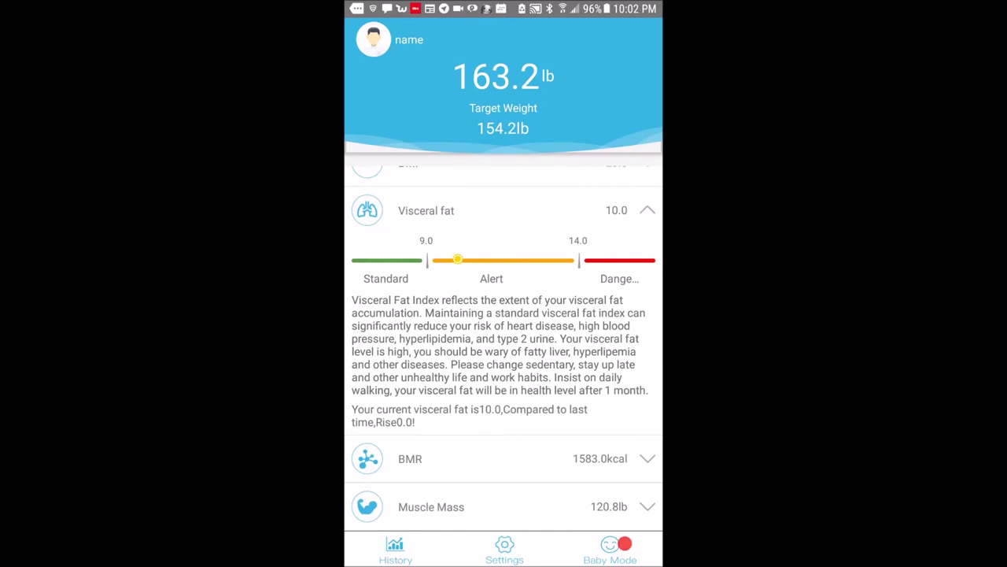
click(410, 458)
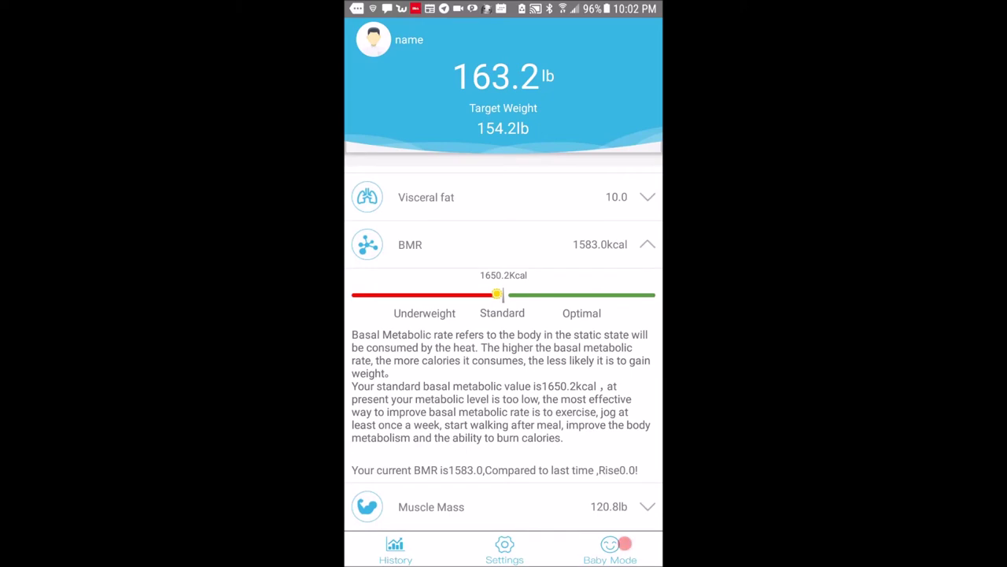
click(431, 506)
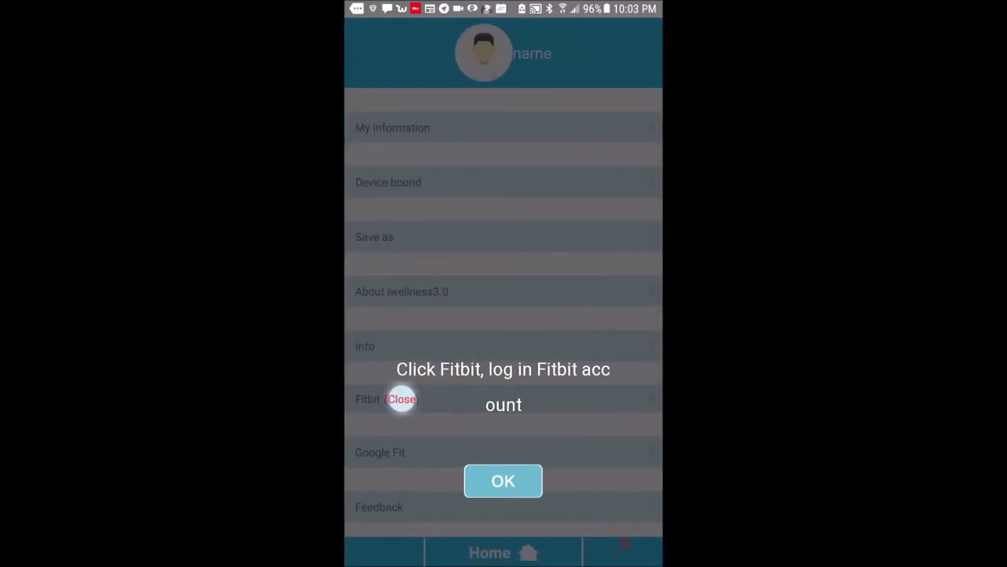
Dismiss the Fitbit tip, leave settings, and open then cancel the Baby Mode form.
click(402, 399)
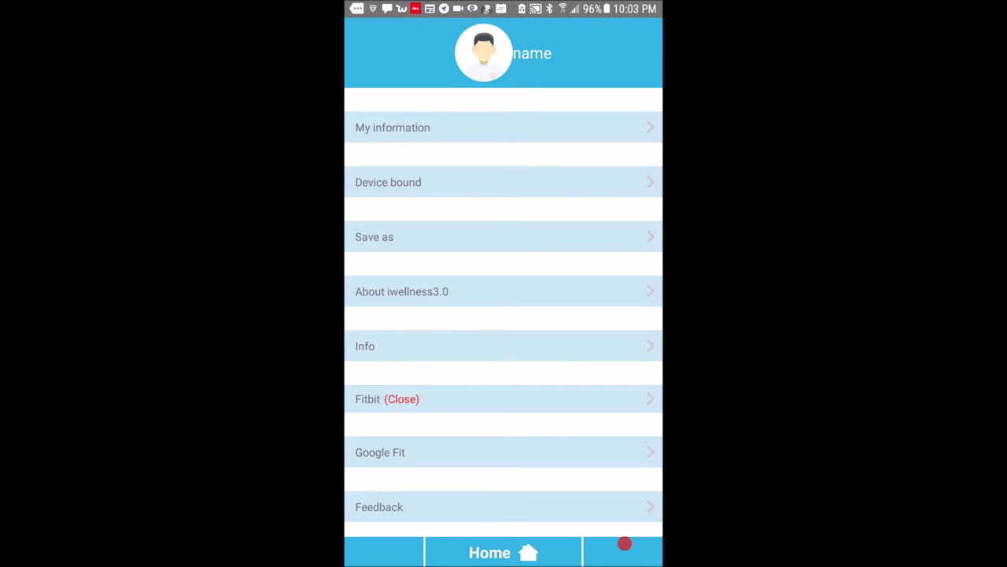
click(490, 553)
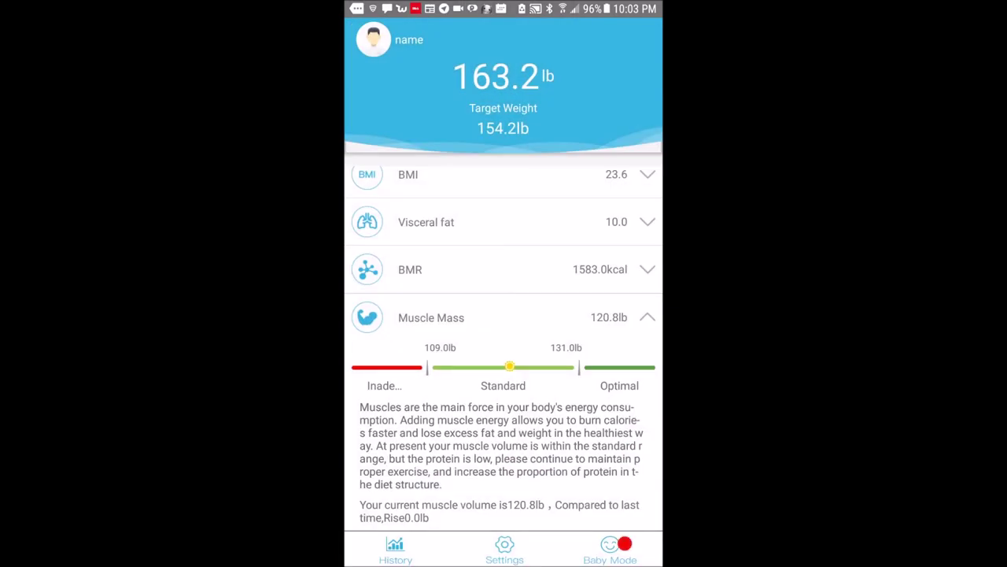
click(626, 544)
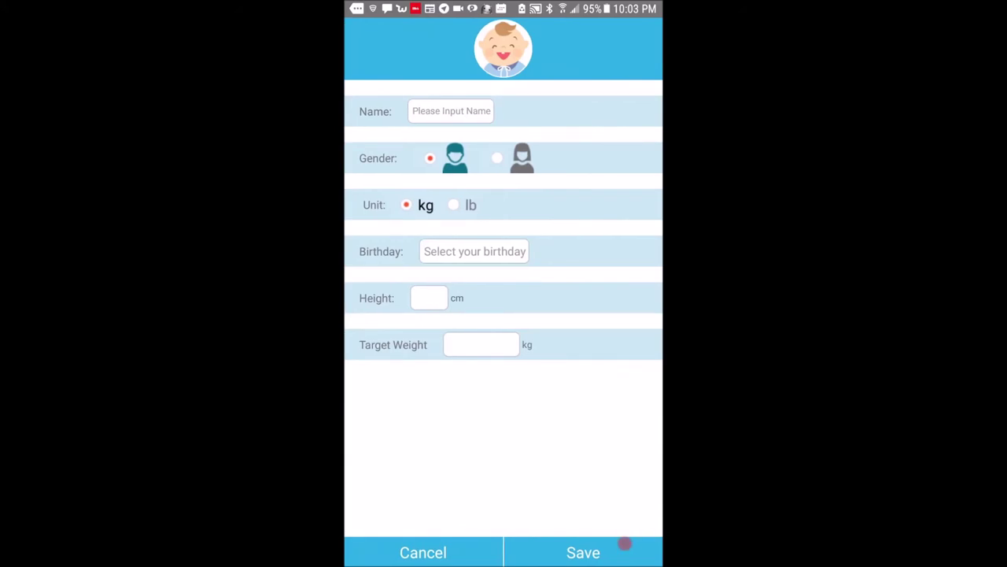
click(624, 543)
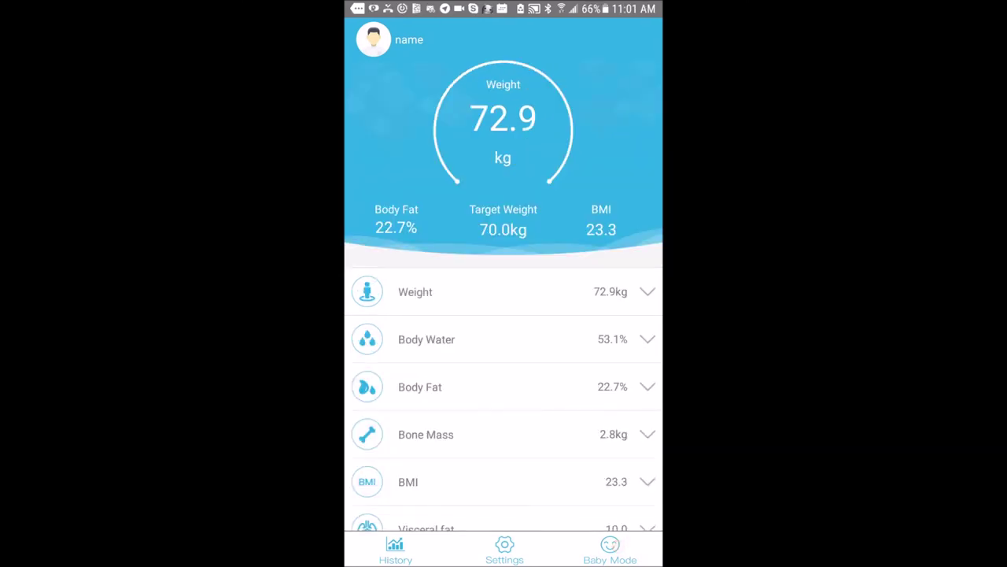
Open the history graphs and switch through Body Water, Body Fat and Bone Mass.
click(395, 550)
click(498, 128)
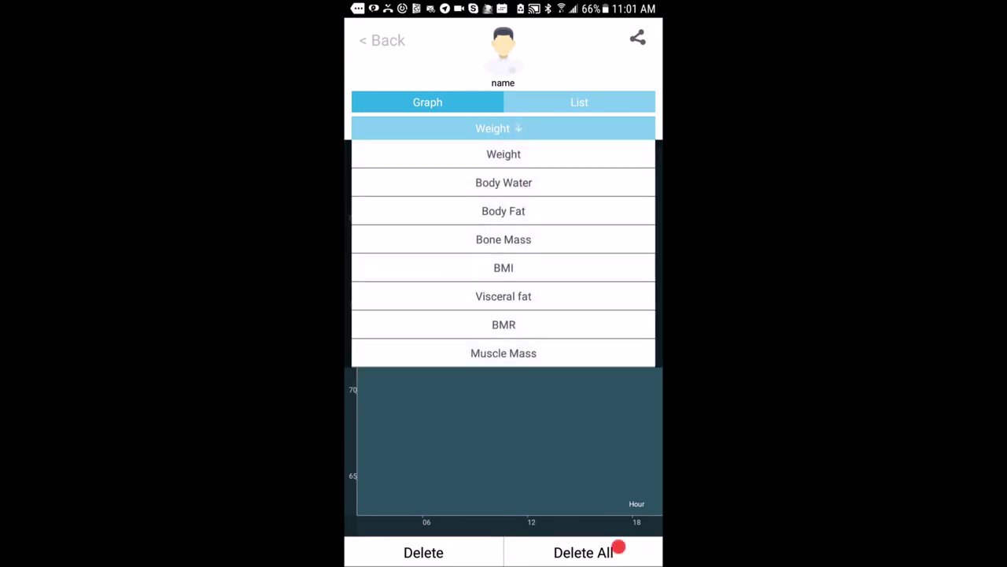
click(503, 155)
click(537, 132)
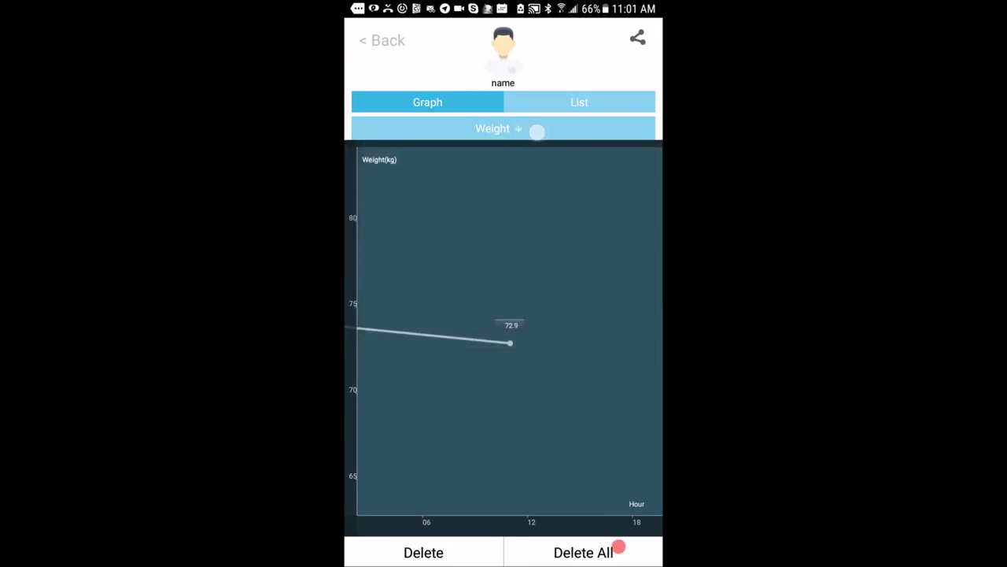
click(536, 186)
click(541, 134)
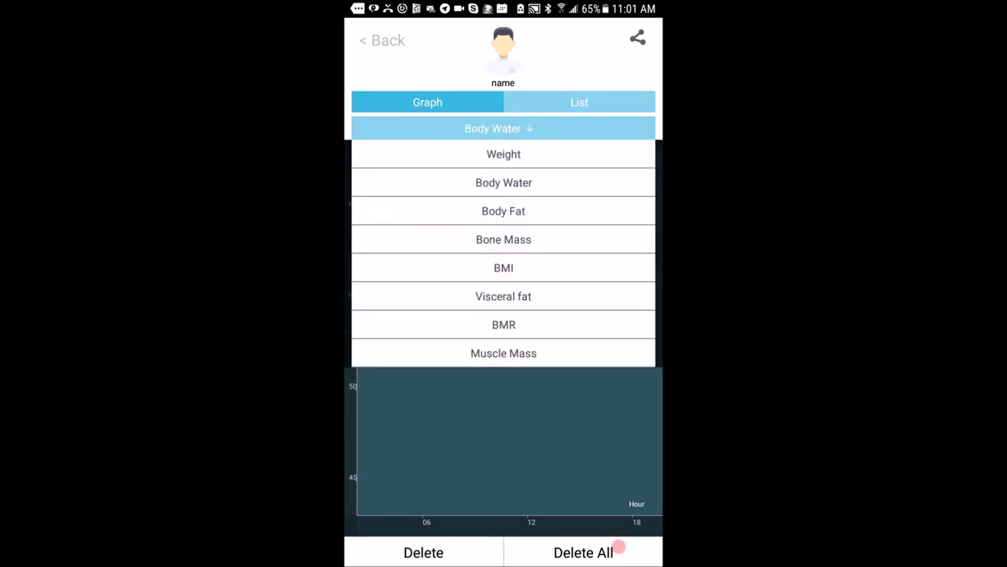
click(537, 212)
click(533, 130)
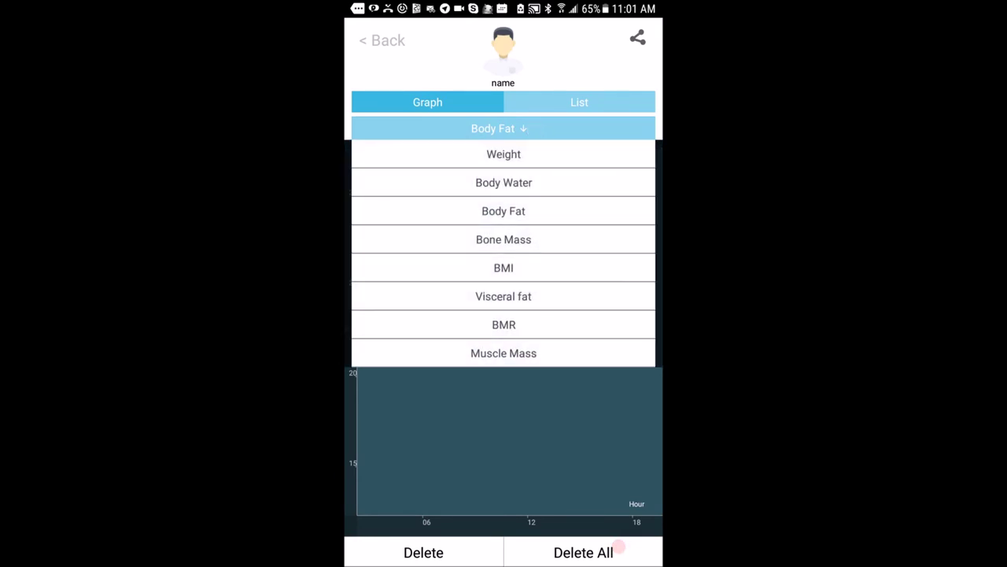
click(534, 245)
Graph BMI, Visceral fat, BMR and Muscle Mass history, then return to the dashboard.
click(535, 128)
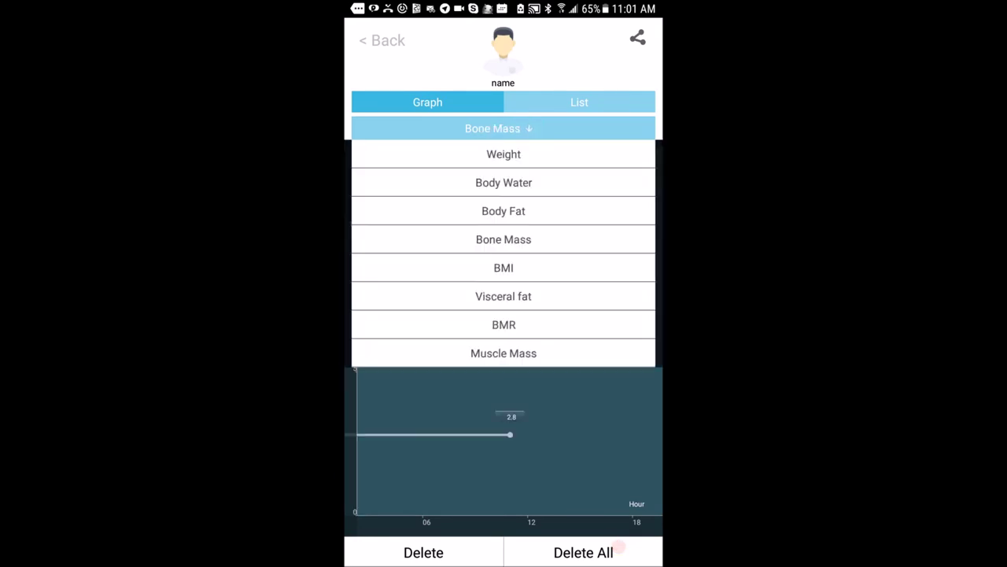
click(535, 269)
click(536, 130)
click(520, 296)
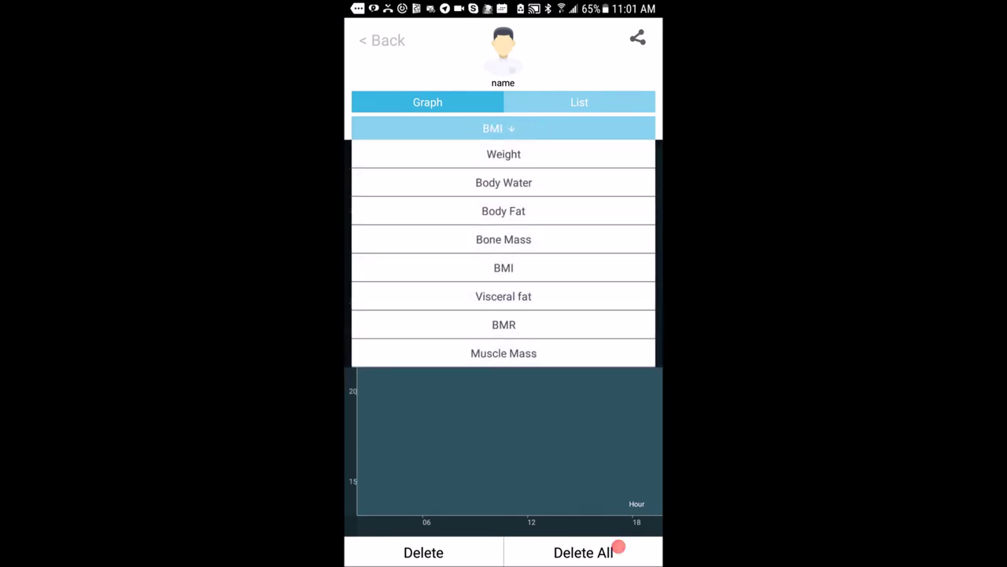
click(534, 133)
click(533, 330)
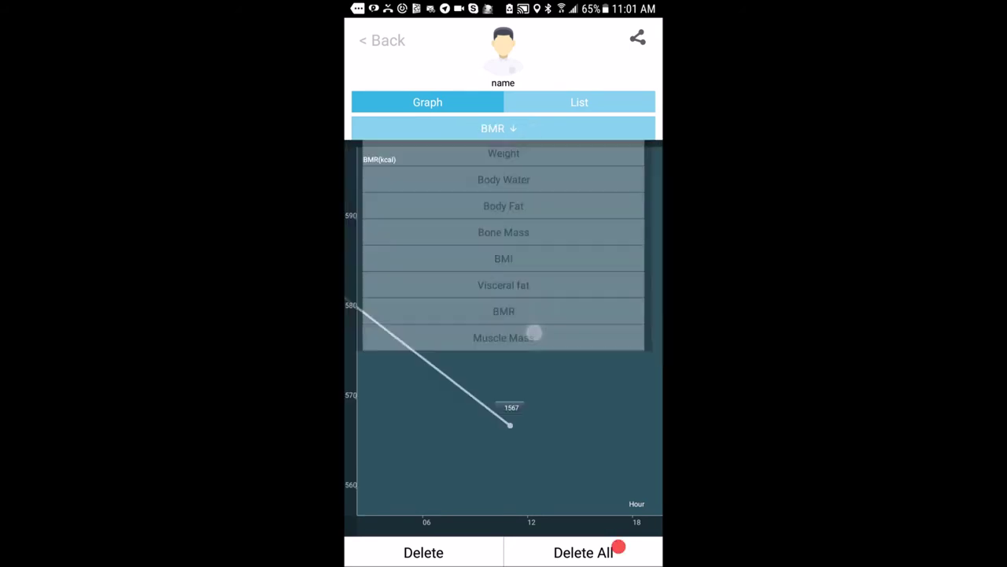
click(528, 130)
click(519, 359)
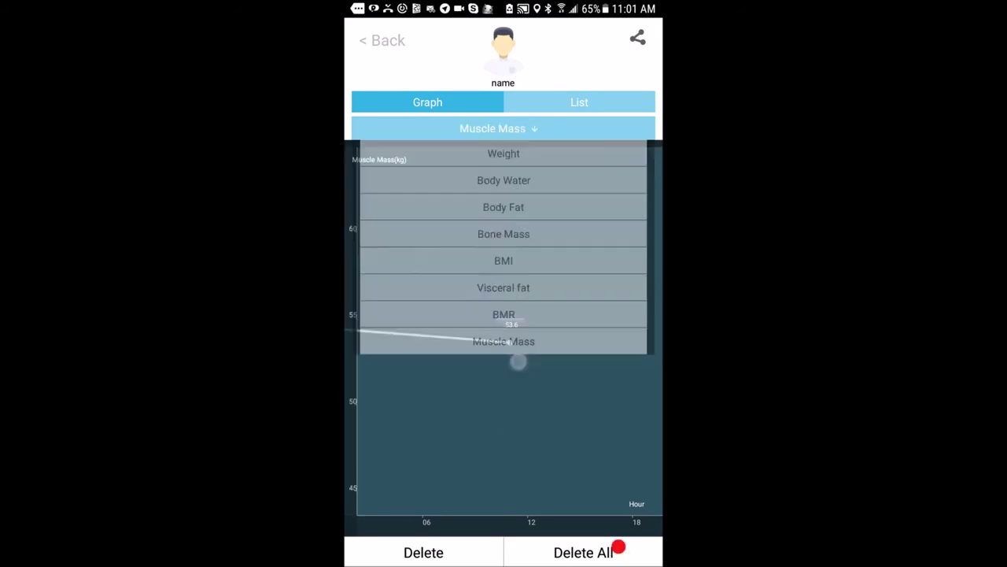
click(619, 546)
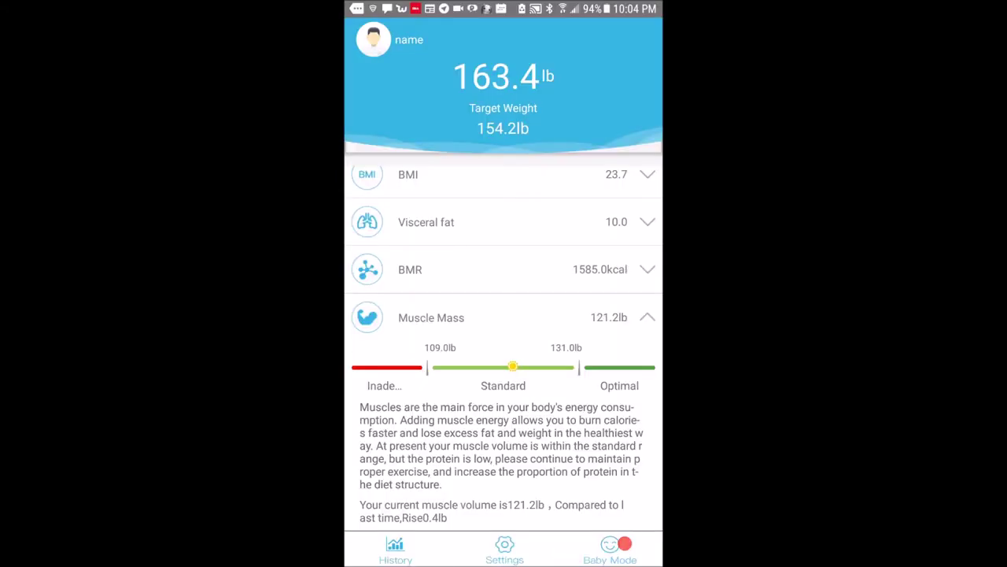
click(622, 543)
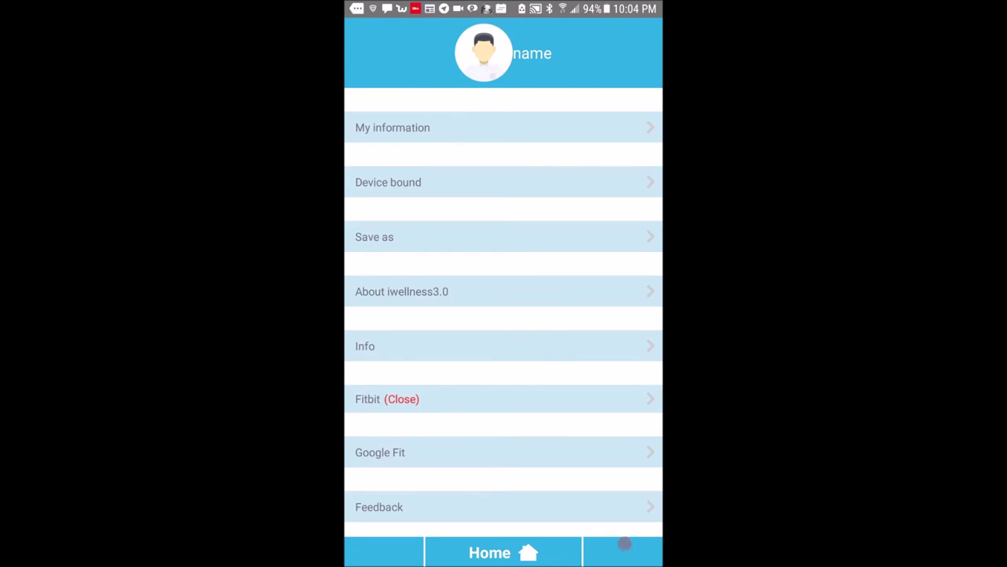
click(624, 543)
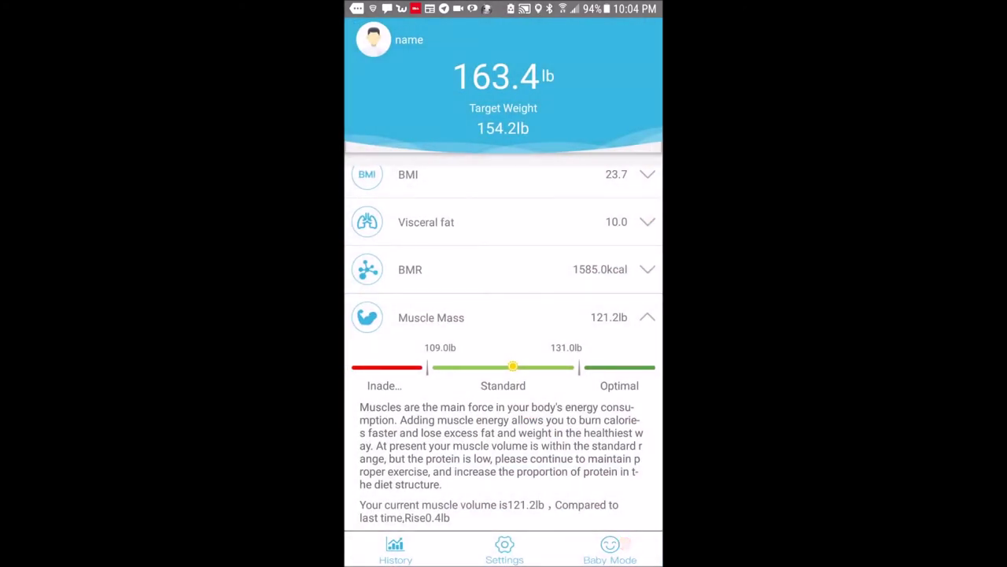
click(624, 543)
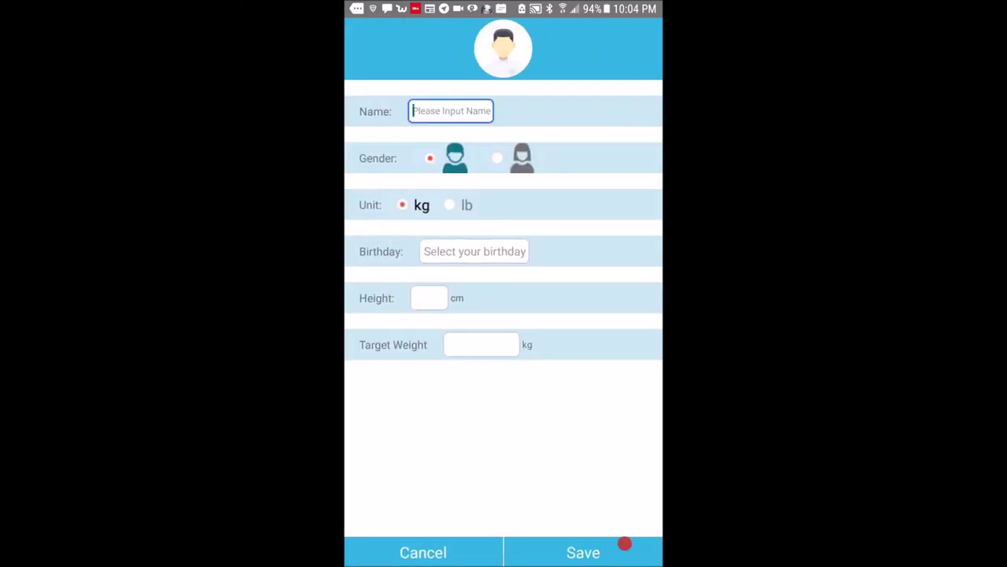
text(g)
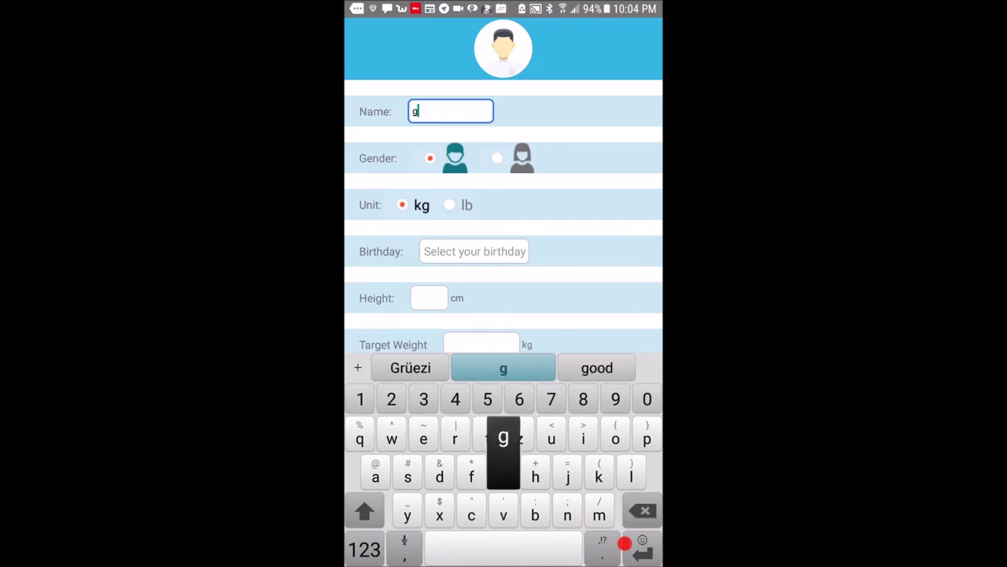
text(gg)
click(622, 540)
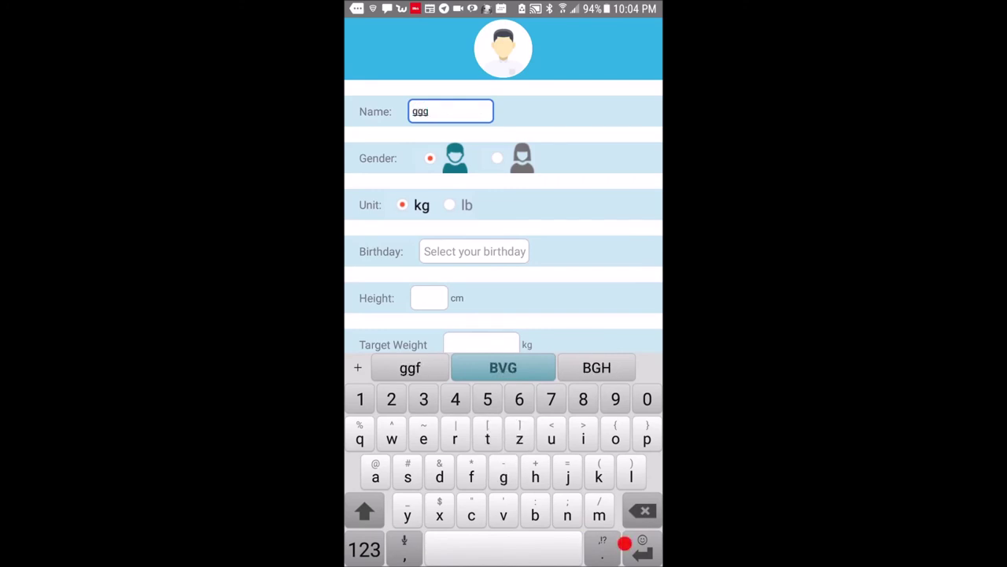
click(622, 541)
click(624, 543)
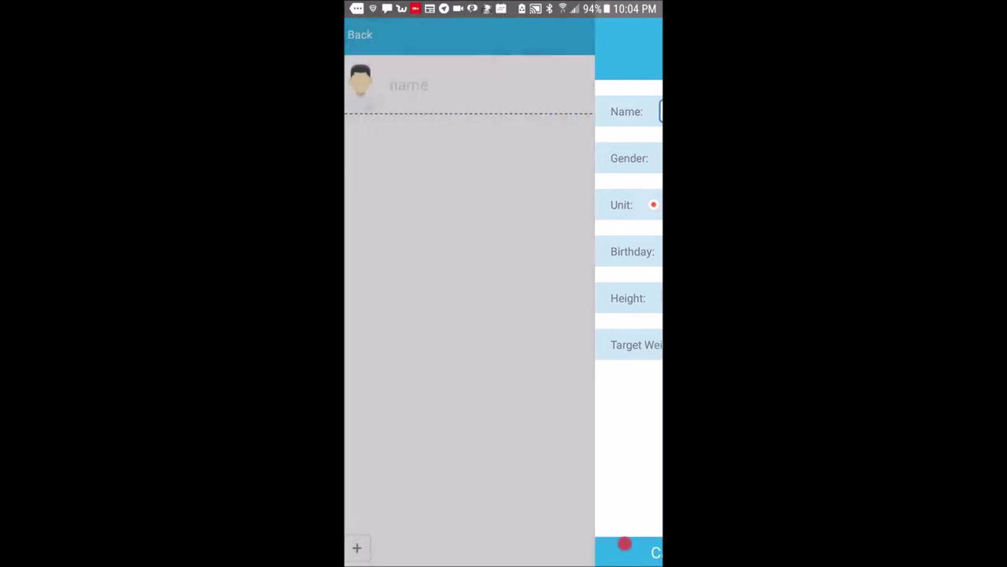